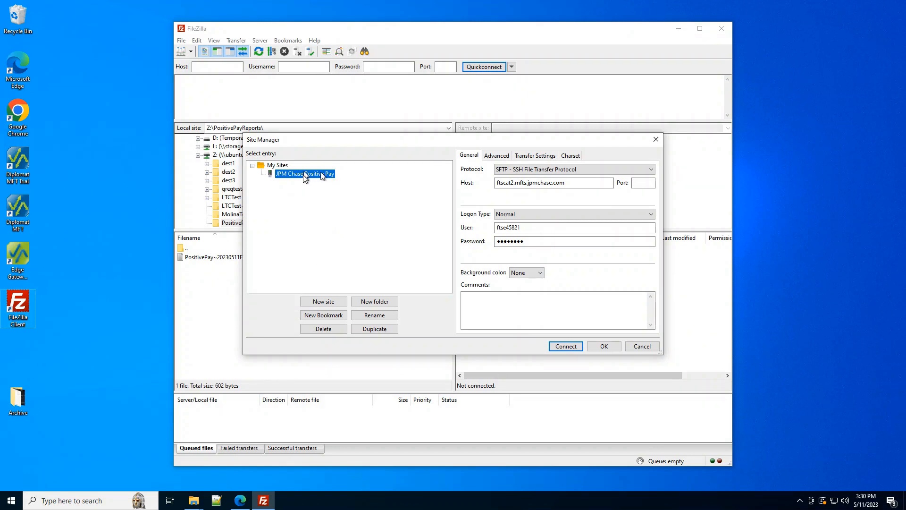
Connect to the saved JPM Chase Positive Pay site and upload PositivePay~20230511F.txt from PositivePayReports into the remote ARP01 folder.
left_click(573, 346)
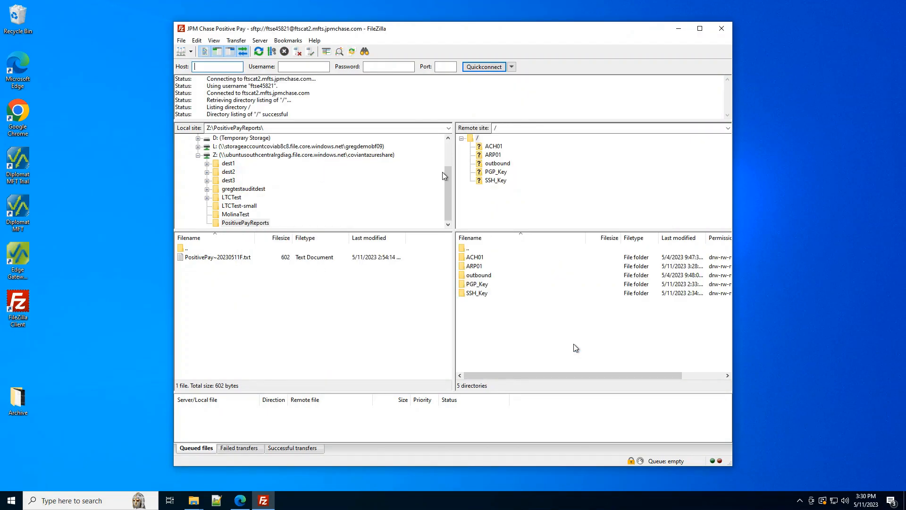
left_click(493, 156)
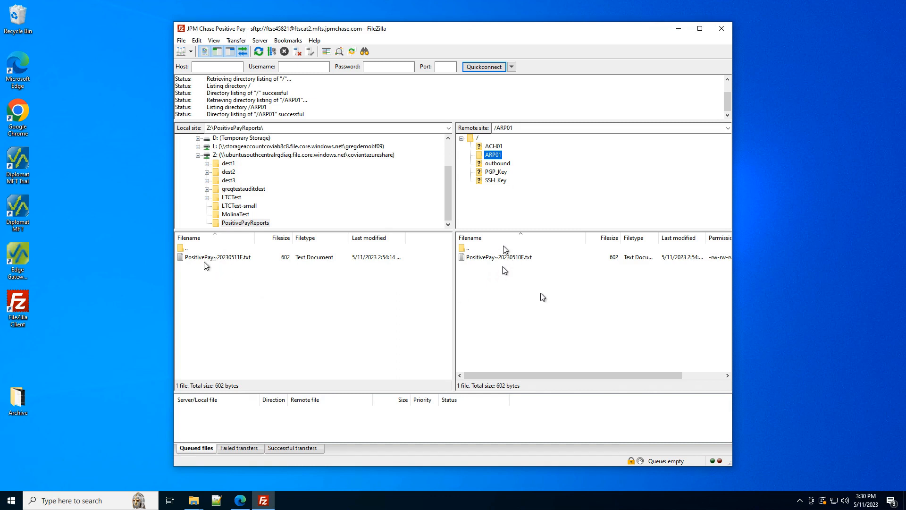
left_click_drag(222, 257, 485, 321)
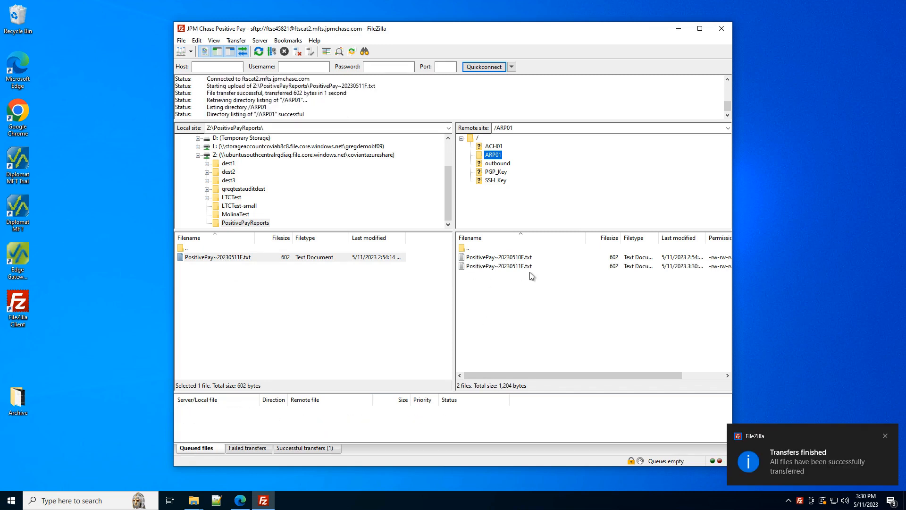
Delete PositivePay~20230511F.txt from the remote ARP01 folder.
left_click(513, 266)
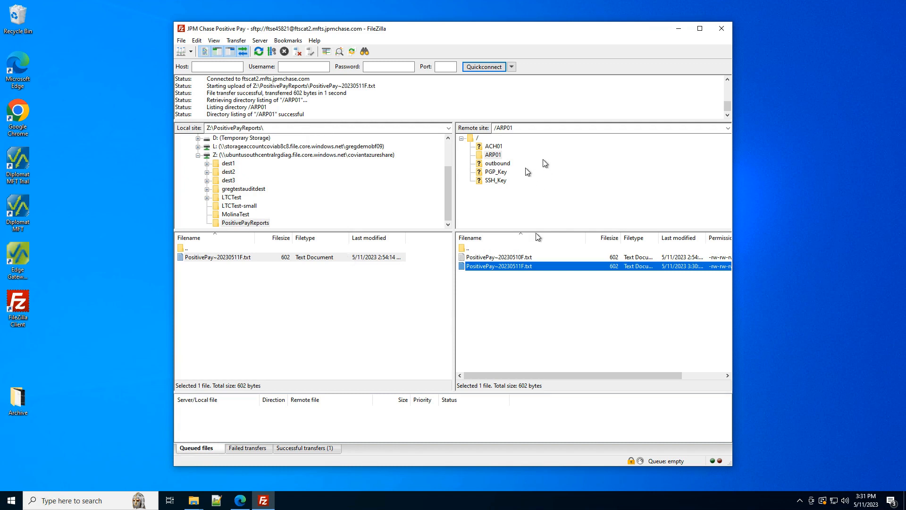
left_click(510, 258)
left_click(510, 267)
key("Delete")
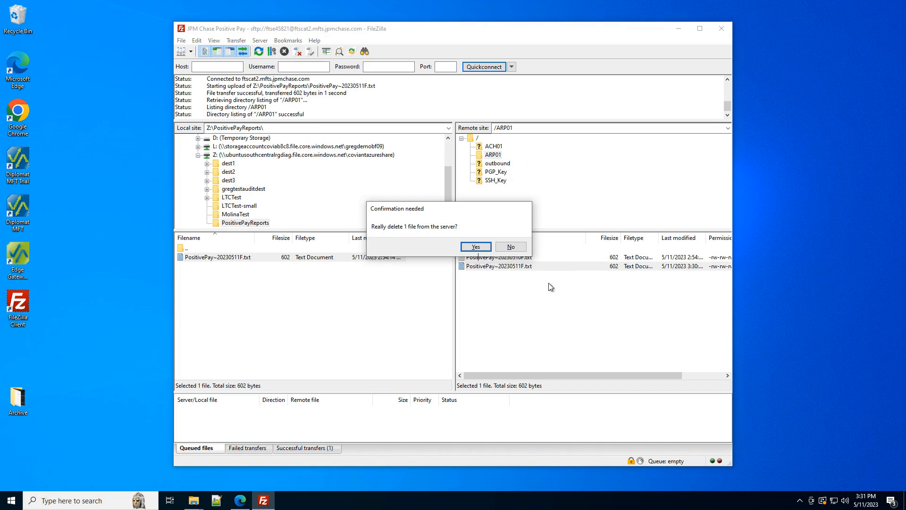
key("Return")
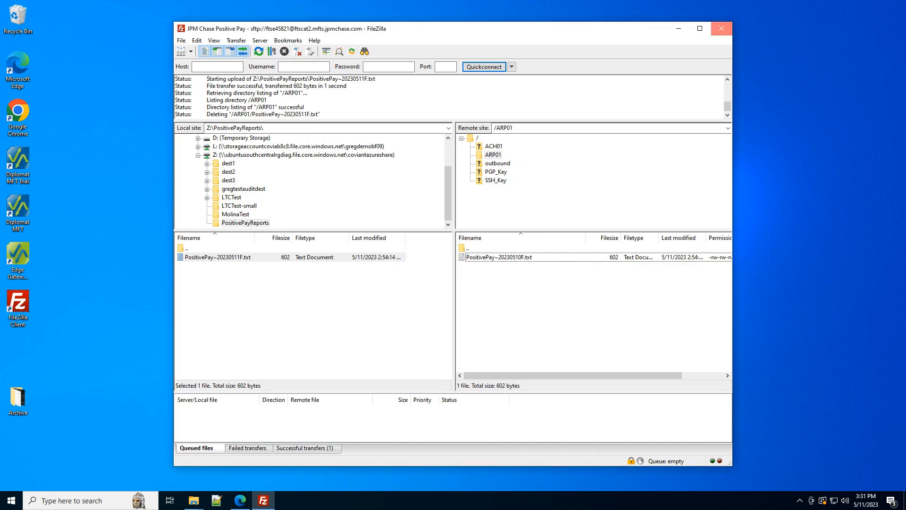
Close FileZilla, switch to Diplomat MFT in Edge, and review the Positive Pay upload transaction's source file, destination file and post-transfer action settings.
left_click(722, 29)
left_click(243, 501)
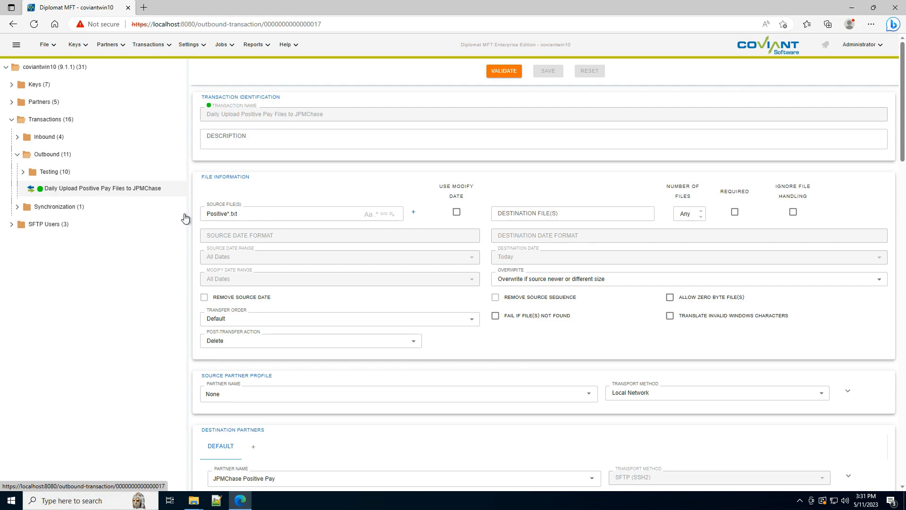
left_click(263, 215)
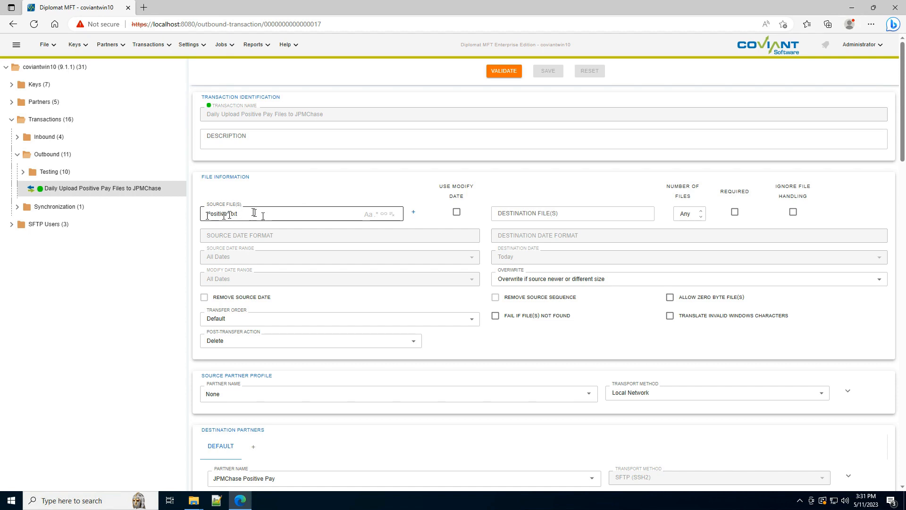
left_click(496, 214)
left_click(242, 342)
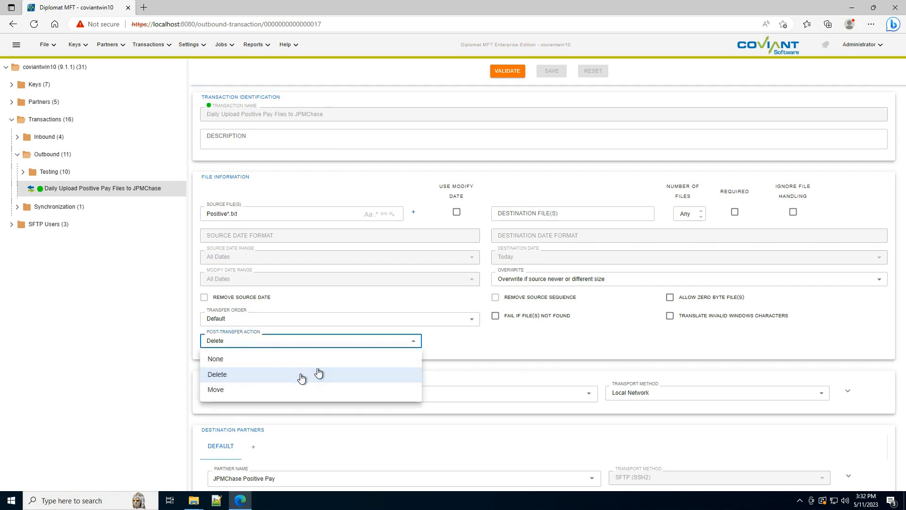
left_click(474, 362)
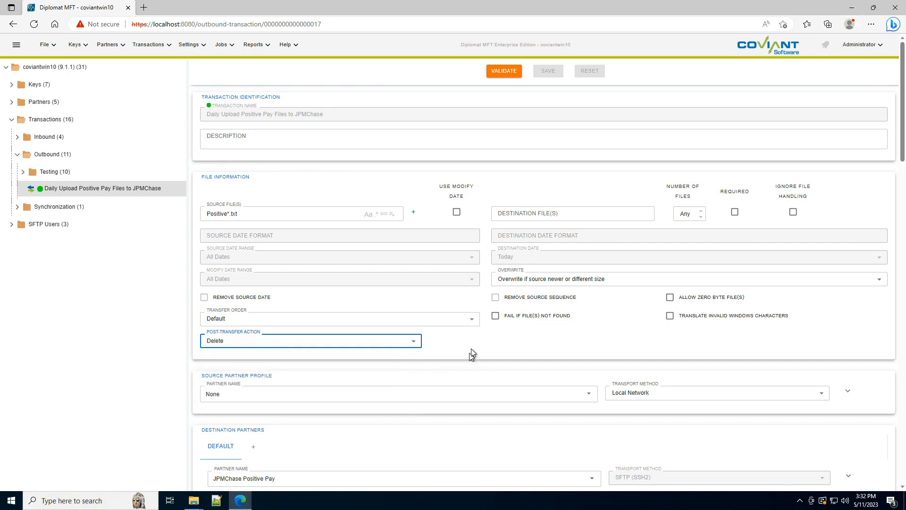
Expand the source partner profile and test access to its local network directory.
scroll(471, 353, "down", 3)
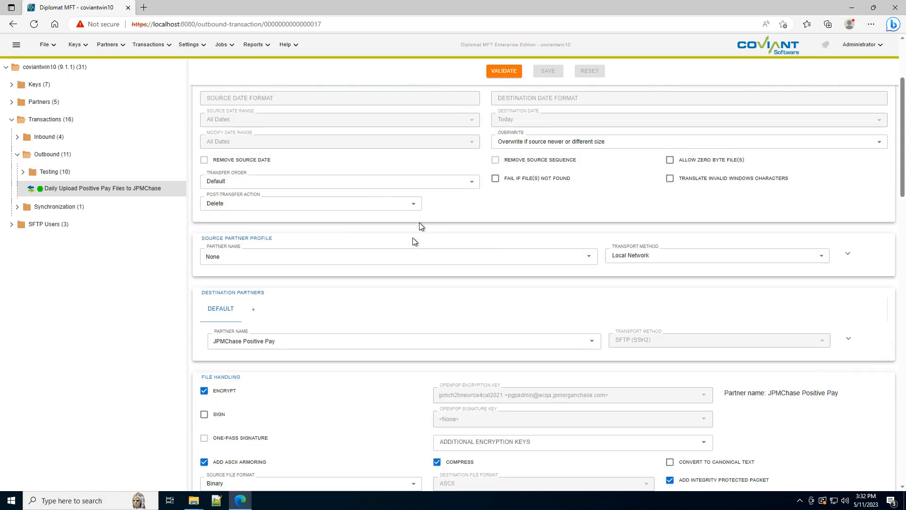
left_click(847, 254)
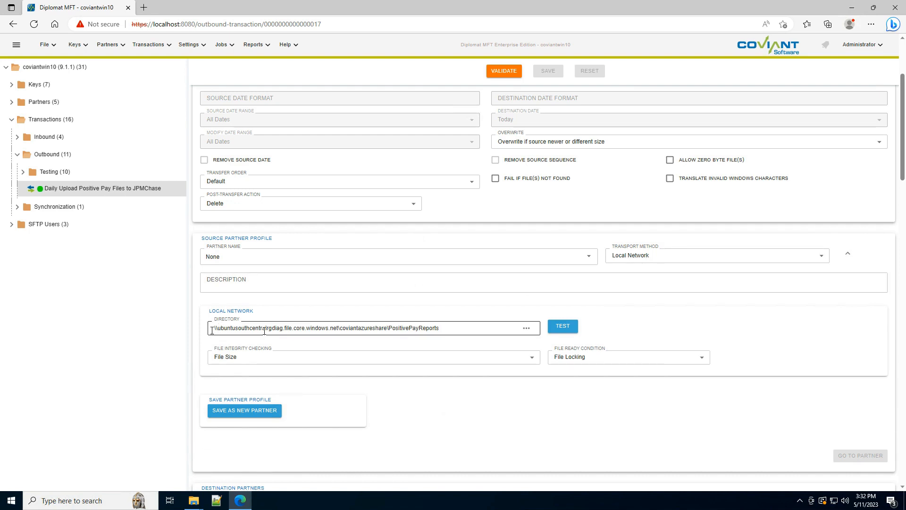
left_click(471, 328)
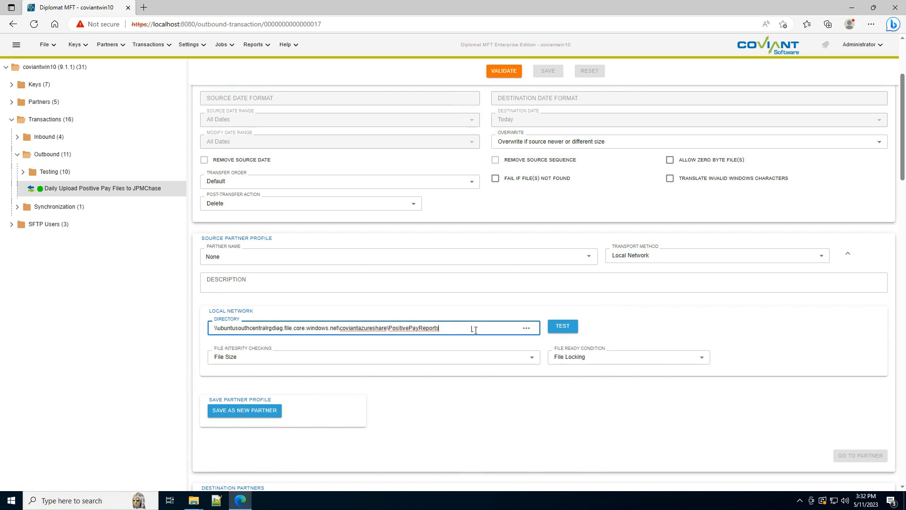
left_click(566, 328)
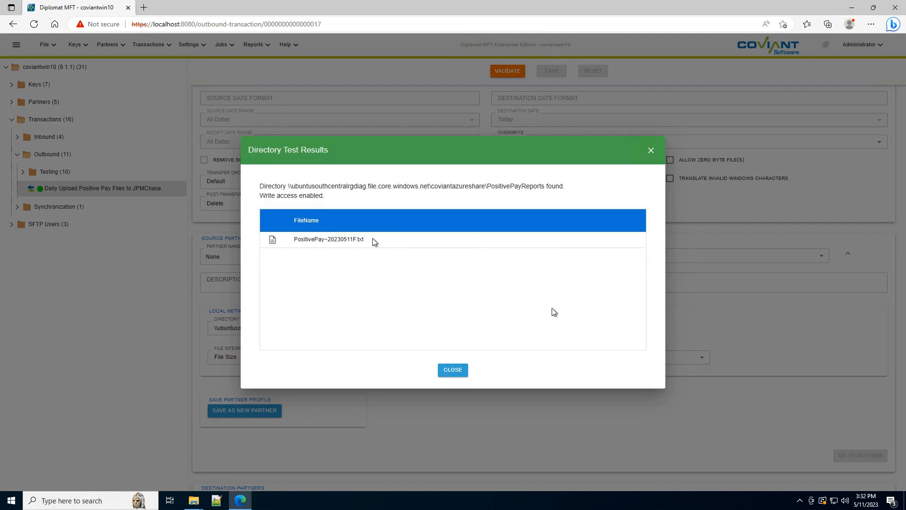
left_click(452, 370)
Expand the JPMChase Positive Pay destination partner and the public partner profiles, and test the partner's SFTP connection.
scroll(469, 360, "down", 6)
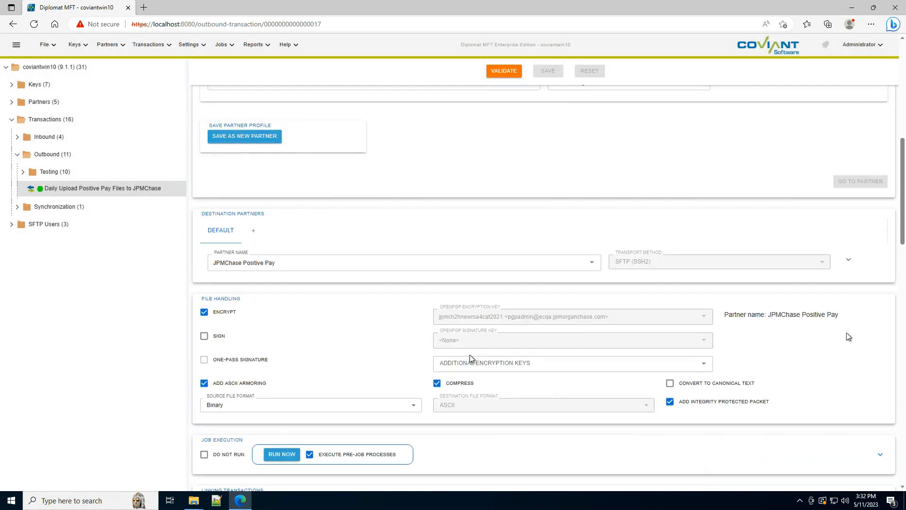
left_click(849, 261)
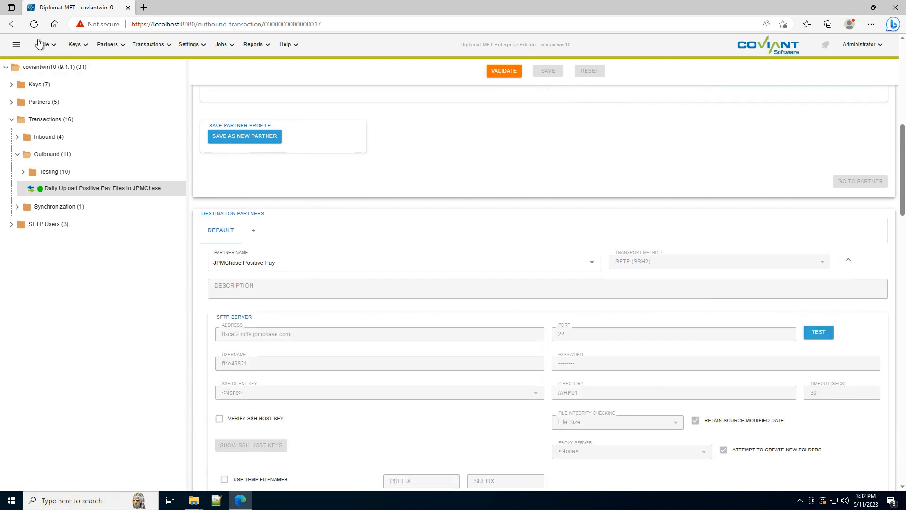
left_click(13, 101)
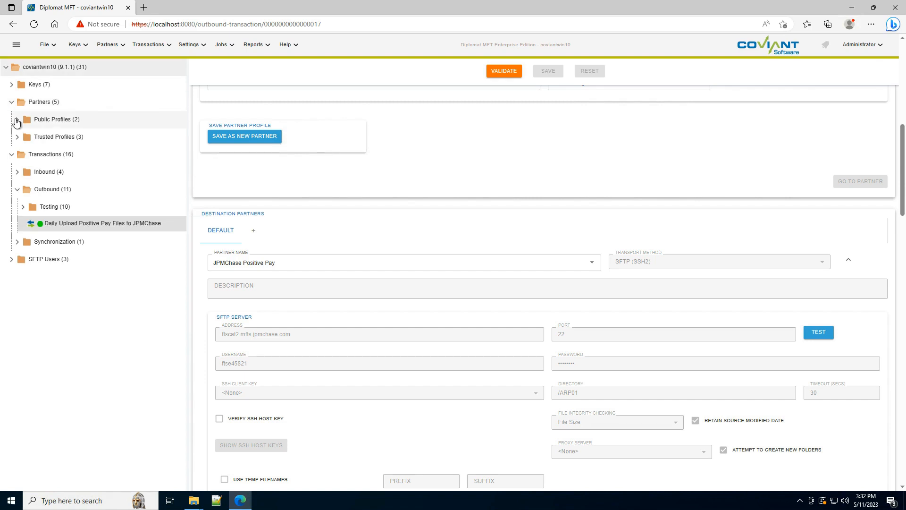
left_click(52, 119)
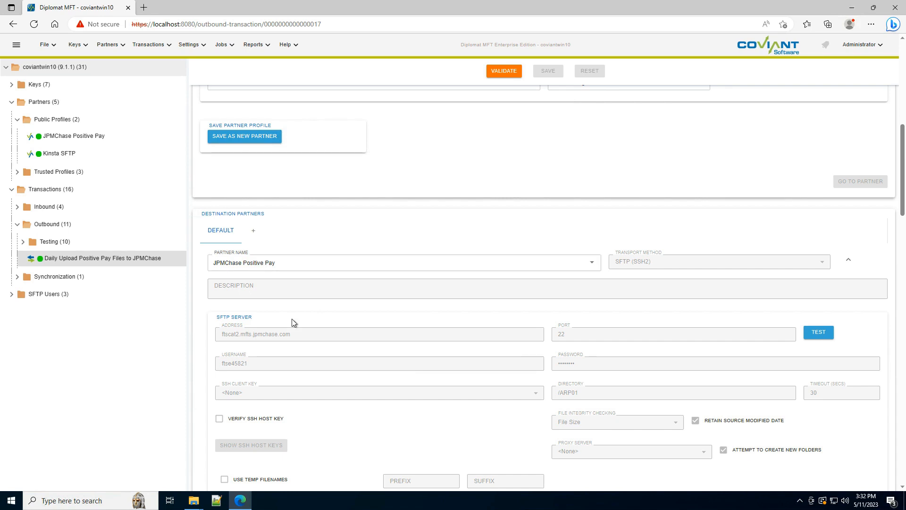
left_click(818, 333)
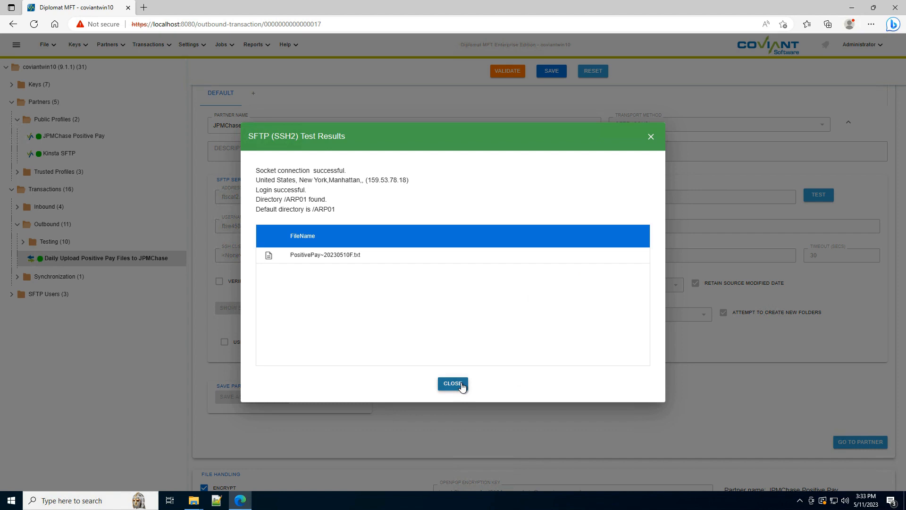
left_click(462, 385)
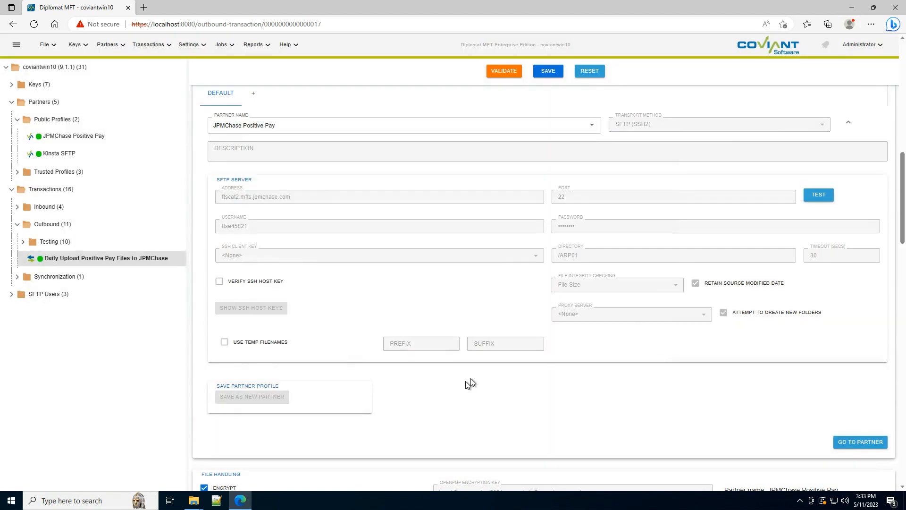
Examine the transaction's encryption option under file handling and list the stored OpenPGP public keys.
scroll(471, 383, "down", 6)
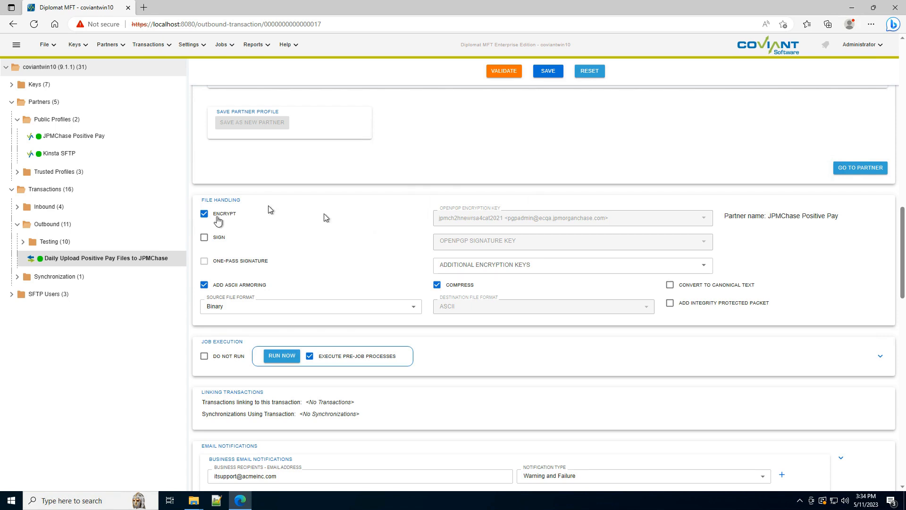
left_click(205, 215)
left_click(206, 215)
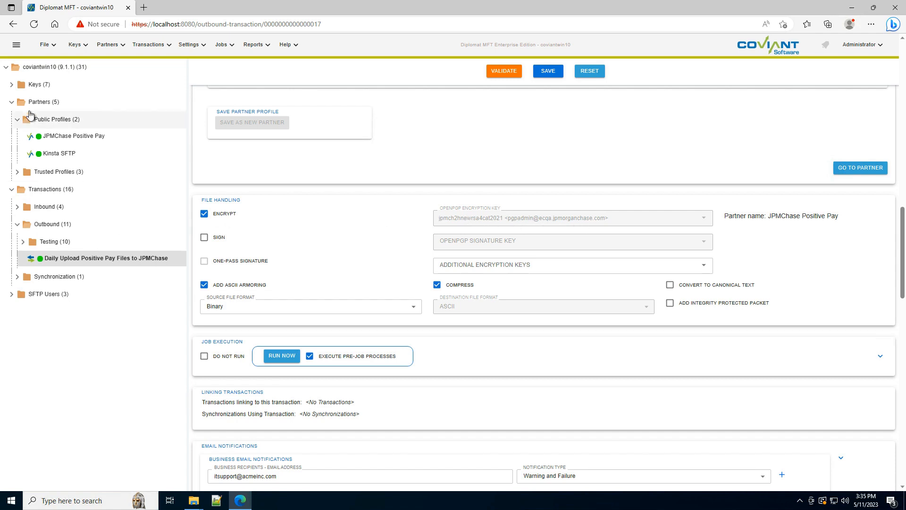
left_click(11, 85)
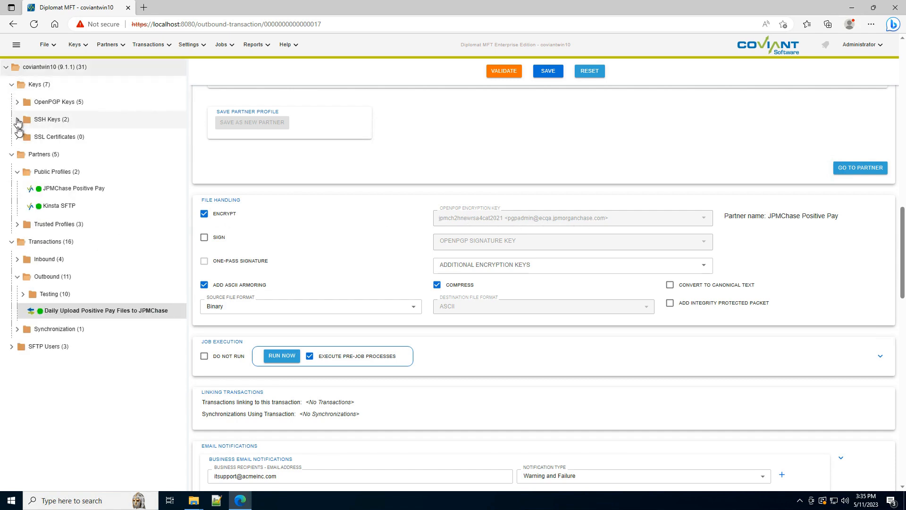
left_click(19, 102)
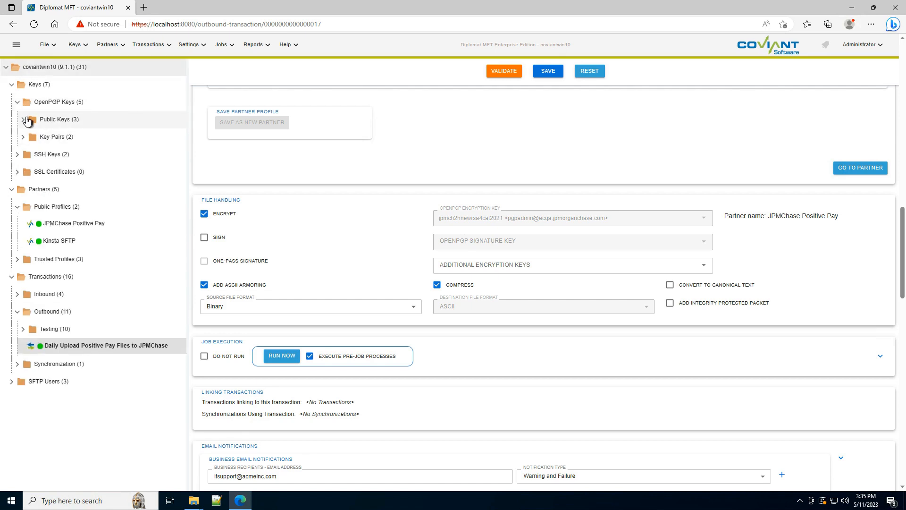
left_click(24, 121)
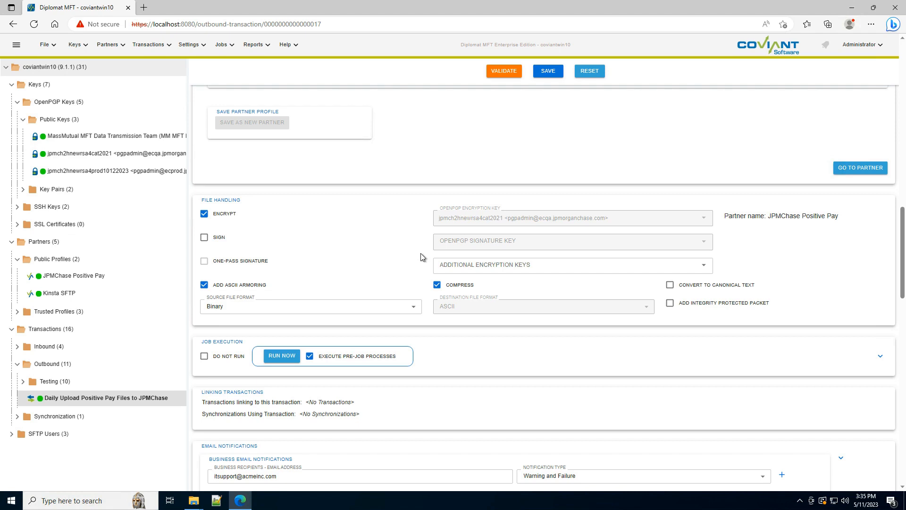
Expand the job execution settings and review the daily schedule, retries and external request options.
scroll(422, 256, "down", 2)
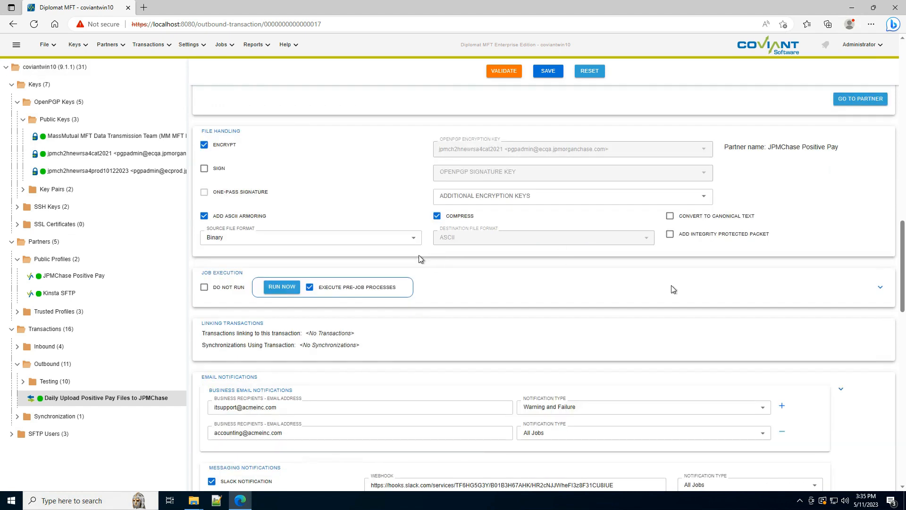
left_click(880, 288)
scroll(376, 312, "down", 2)
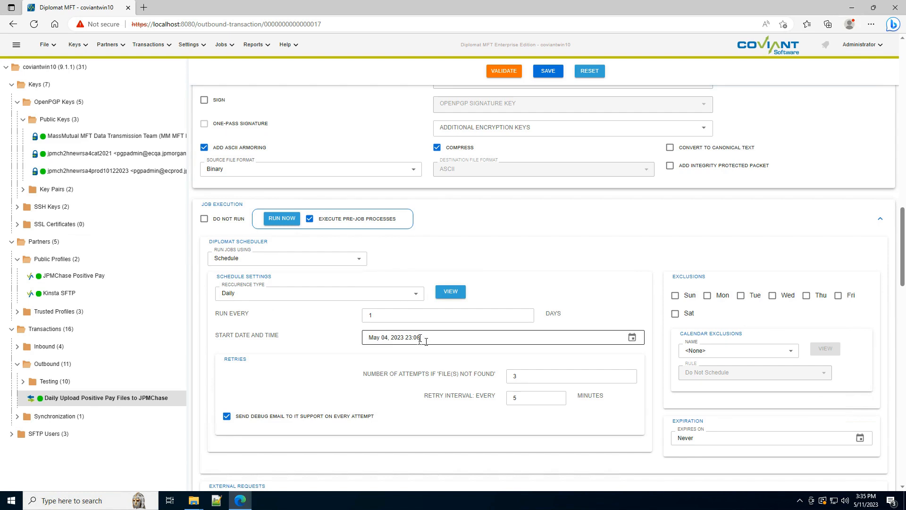
scroll(422, 339, "down", 5)
scroll(421, 341, "down", 2)
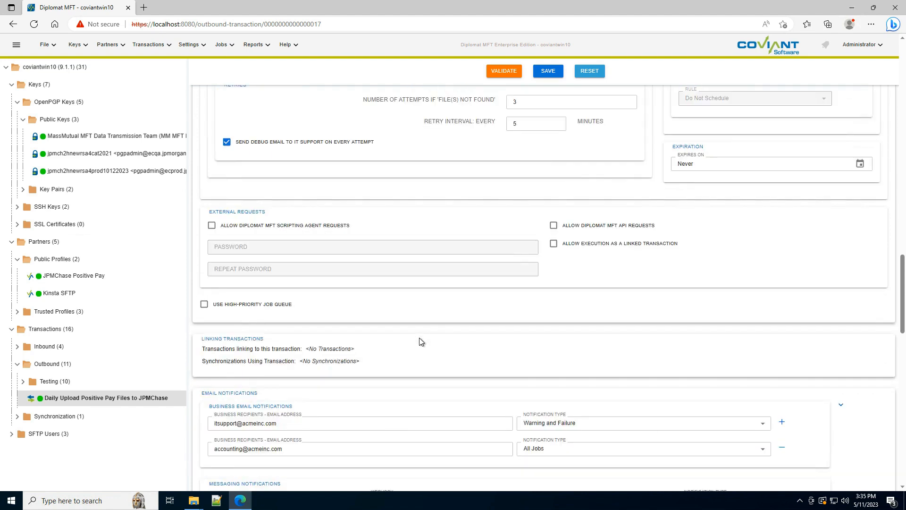
Review the transaction's email recipients, Slack notification settings and archiving options.
scroll(421, 341, "down", 4)
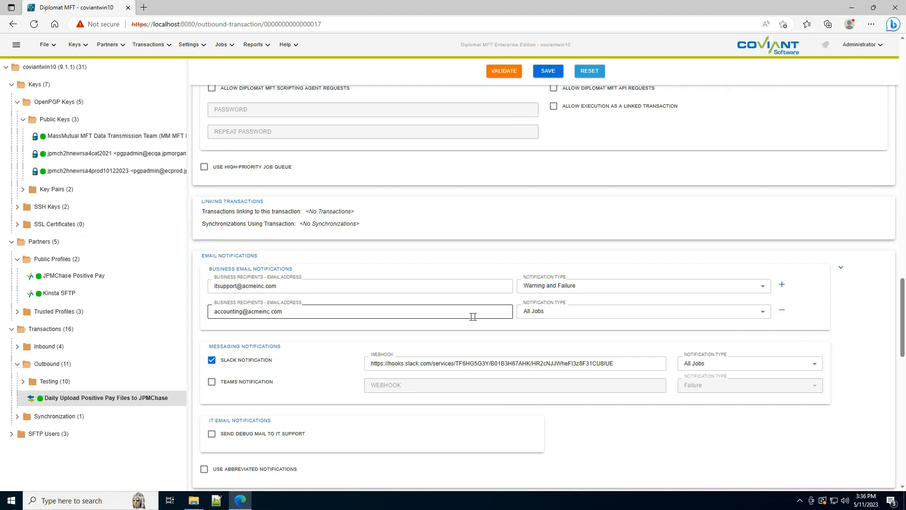
scroll(422, 336, "down", 1)
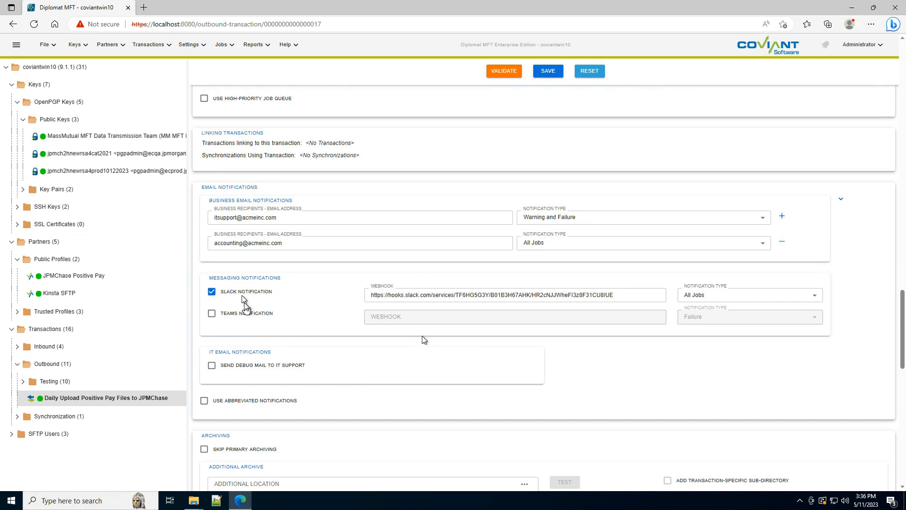
left_click(404, 295)
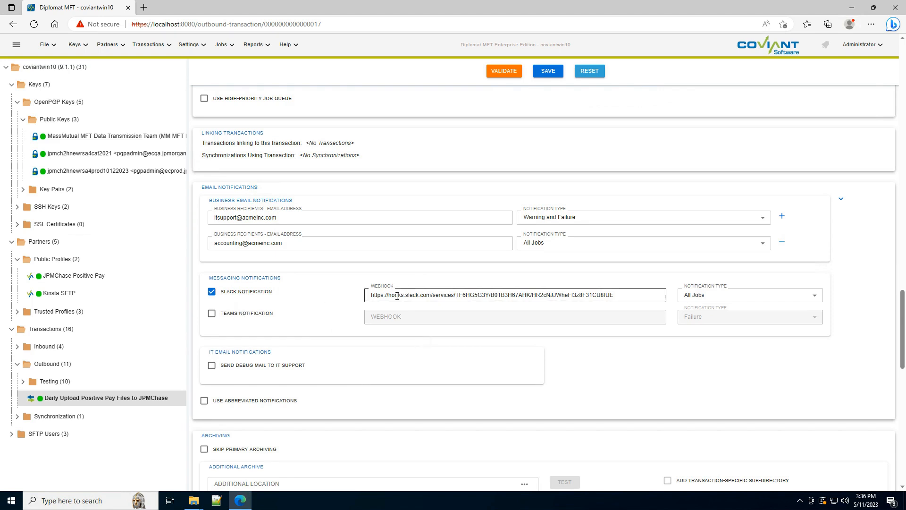
left_click(702, 297)
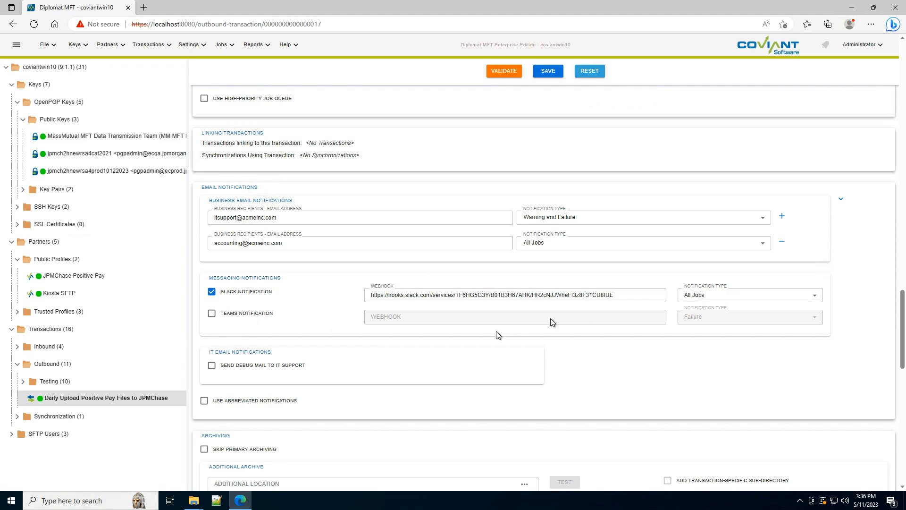
scroll(496, 333, "down", 4)
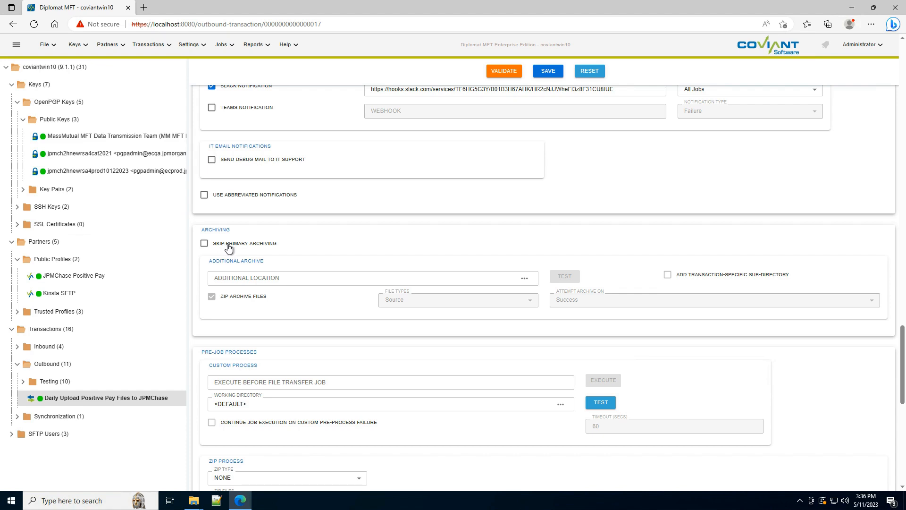
Save the Positive Pay upload transaction, run it immediately and close the run report.
left_click(542, 76)
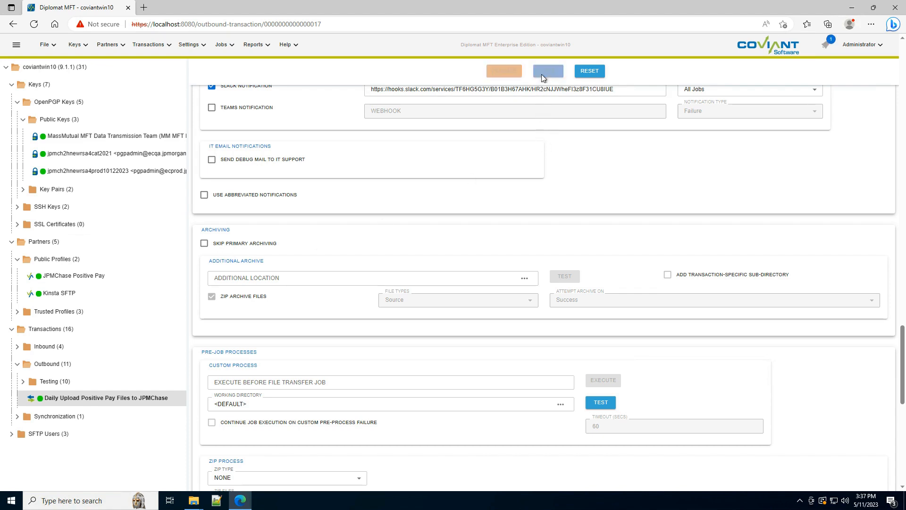
scroll(311, 335, "up", 7)
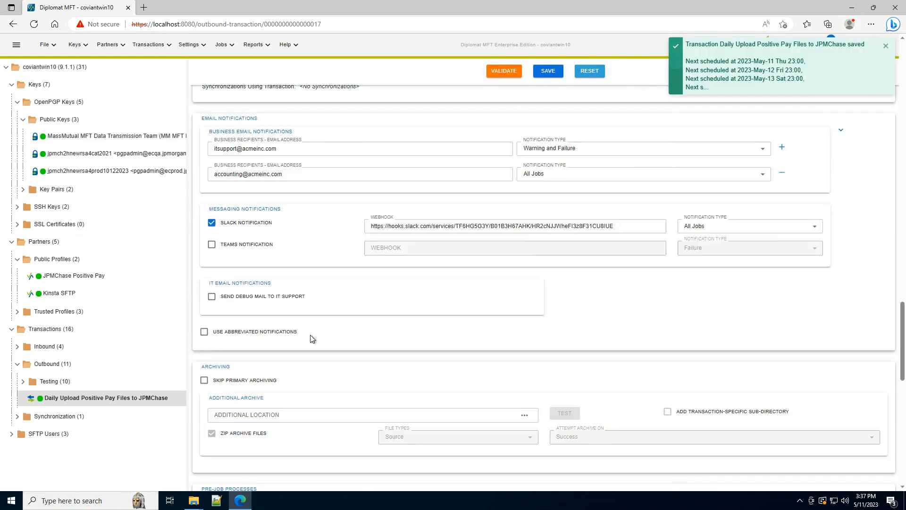
scroll(311, 336, "up", 7)
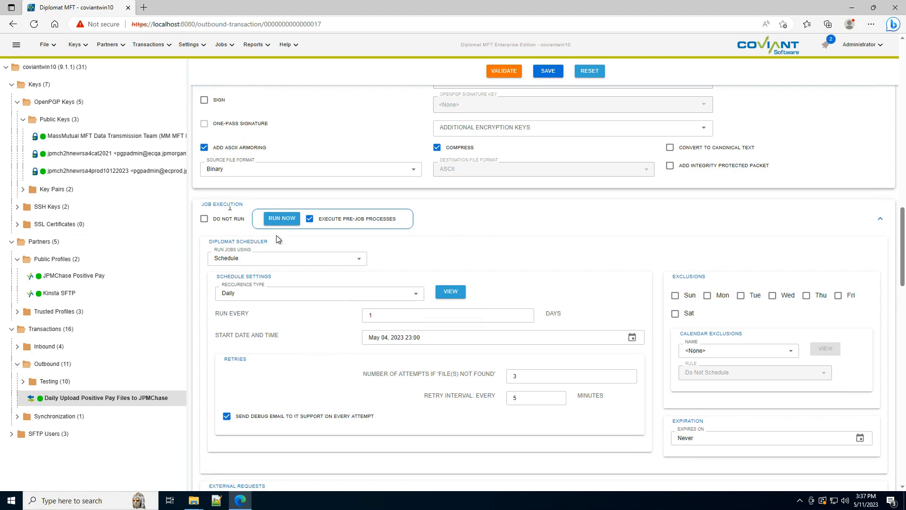
left_click(280, 222)
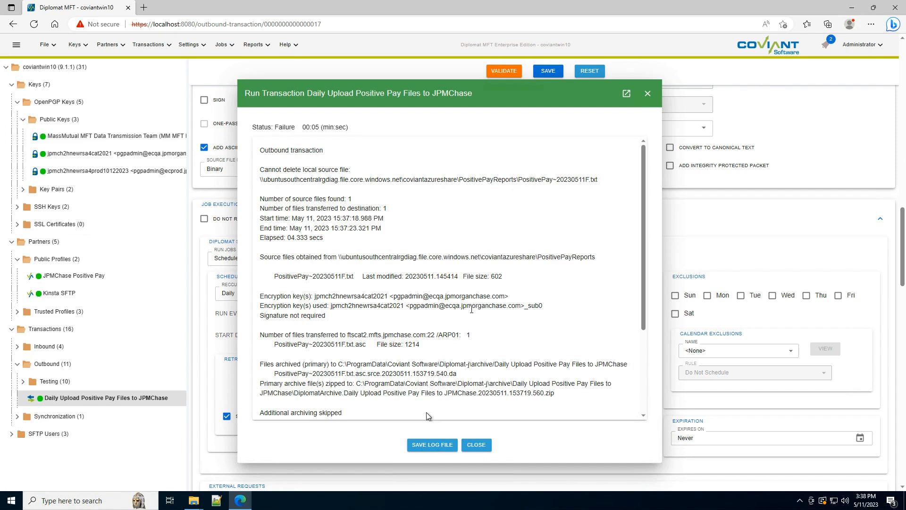
left_click(476, 449)
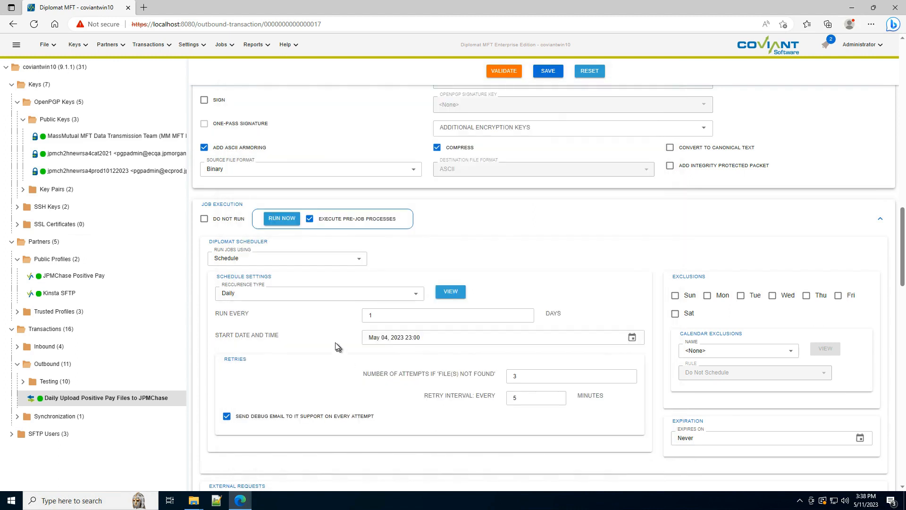